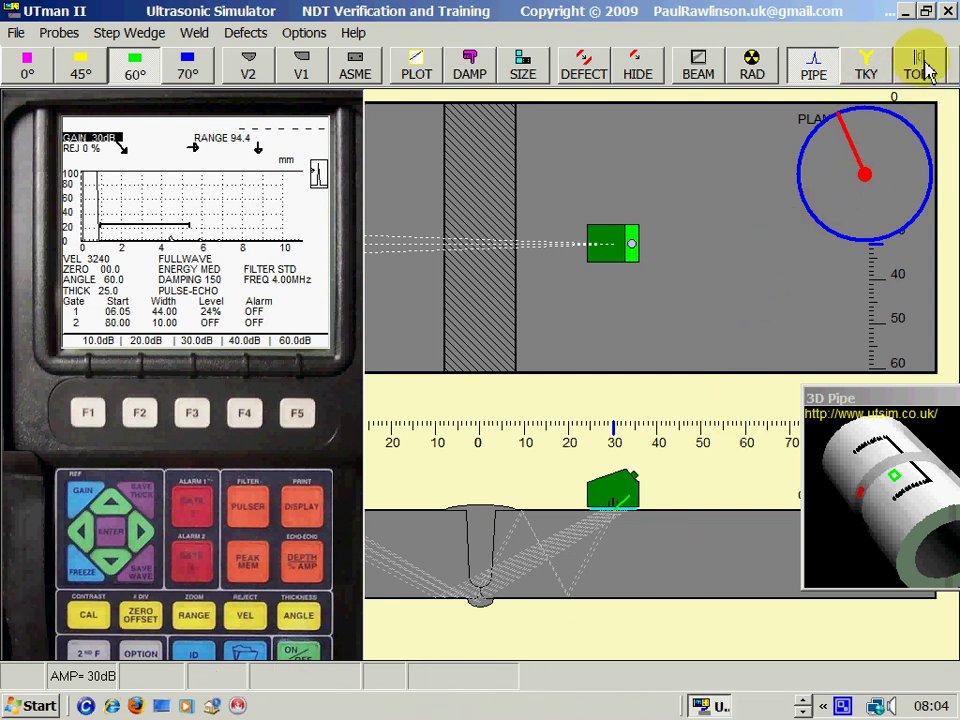
Switch to TOFD inspection and move the 60° probe pair along the pipe onto the weld.
click(922, 68)
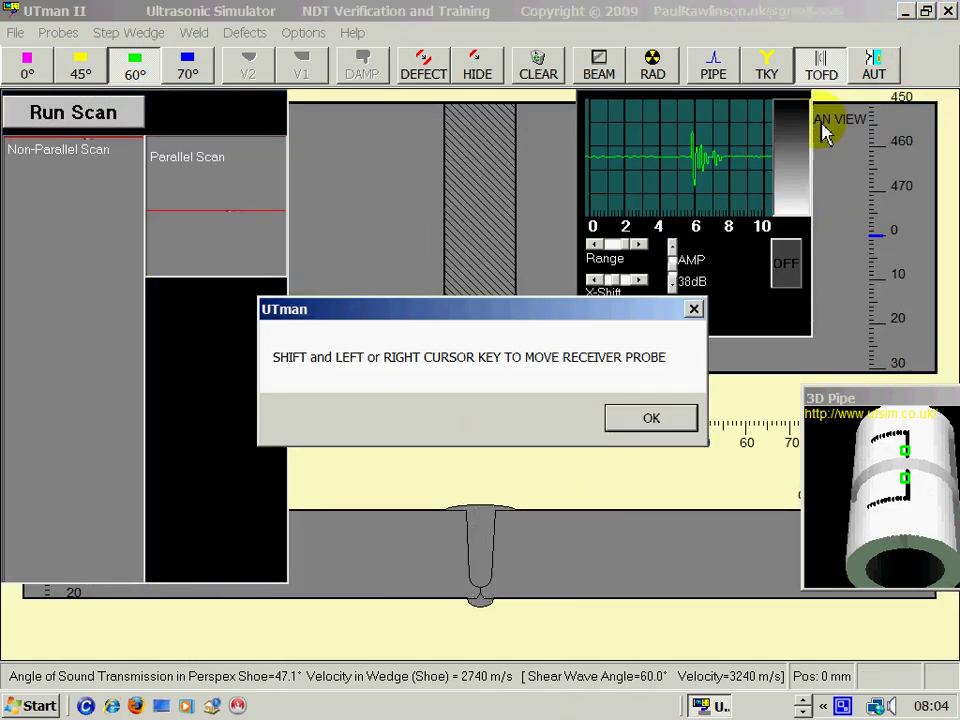
click(651, 418)
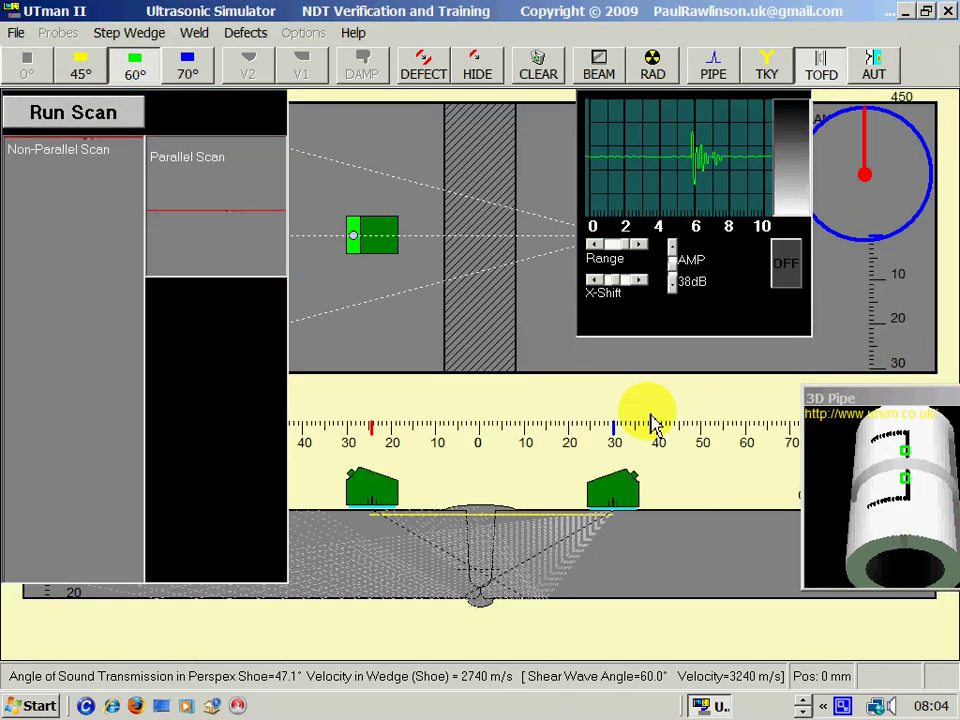
mouse_move(392, 229)
mouse_down()
mouse_move(386, 265)
mouse_move(358, 302)
mouse_move(336, 270)
mouse_move(346, 290)
mouse_up()
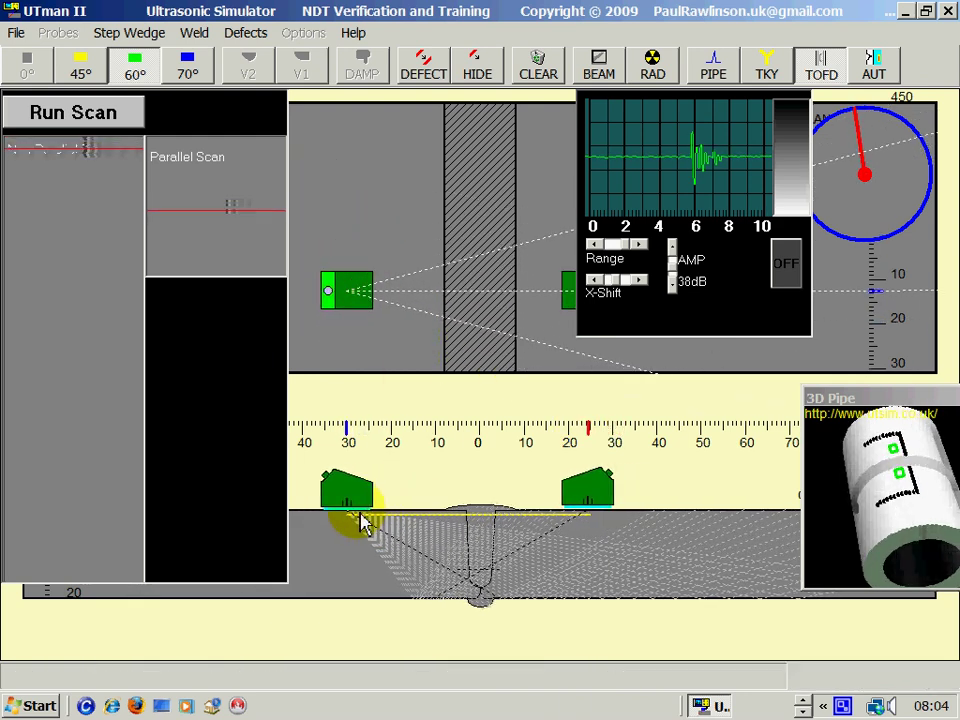
drag(364, 521, 407, 546)
Fine-tune the receiver and transmitter distances on either side of the weld centreline.
drag(645, 505, 612, 484)
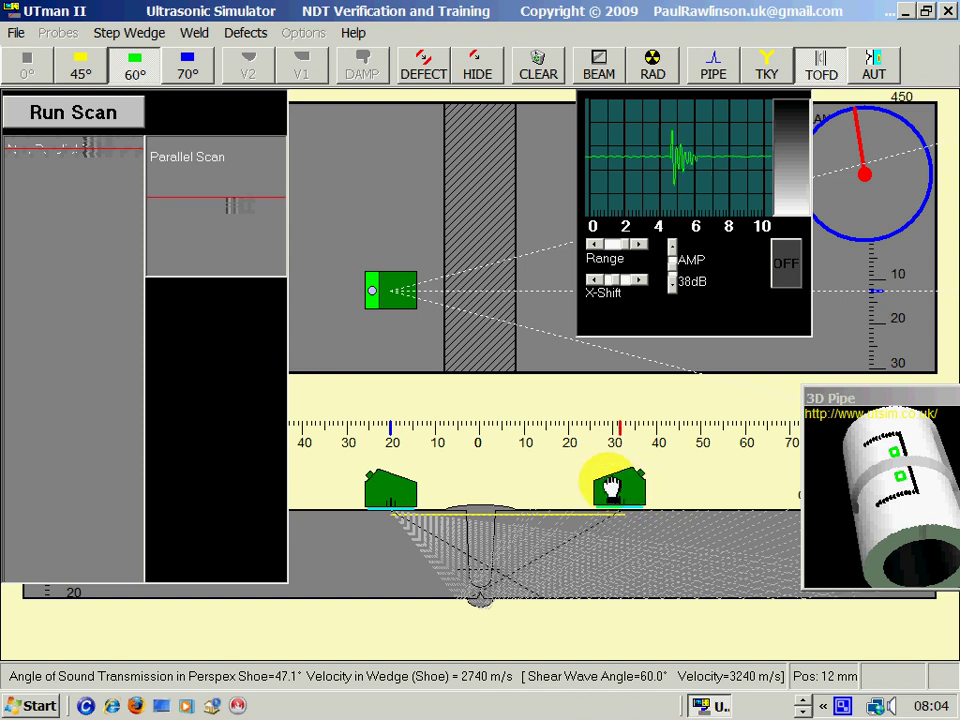
mouse_move(385, 480)
mouse_down()
mouse_move(360, 478)
mouse_move(379, 480)
mouse_move(368, 471)
mouse_up()
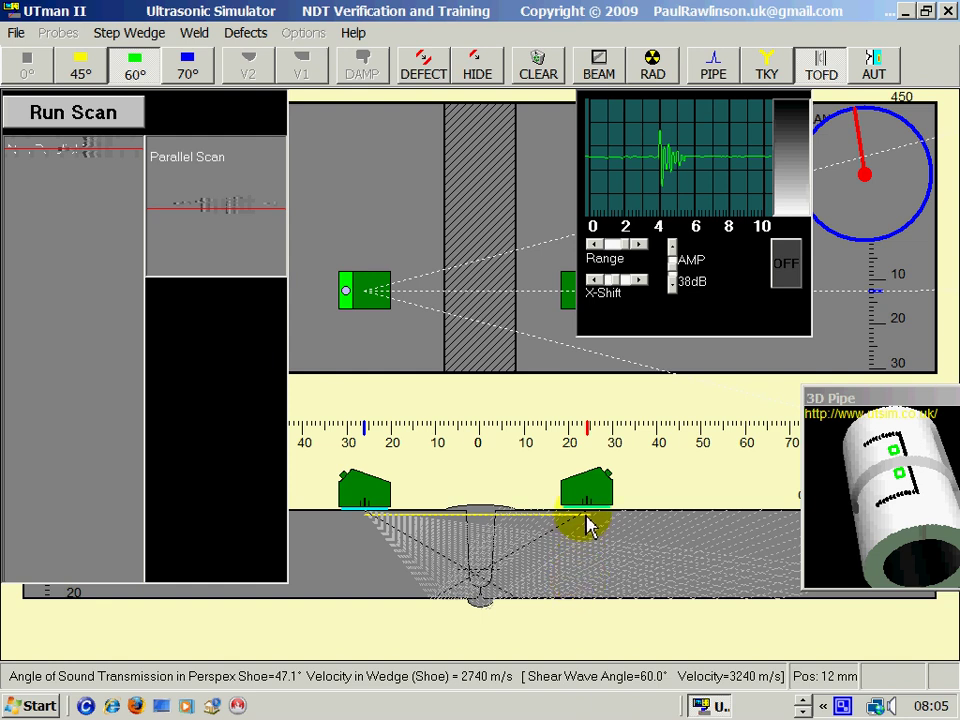
mouse_move(600, 495)
mouse_down()
mouse_move(604, 486)
mouse_move(561, 489)
mouse_move(600, 490)
mouse_up()
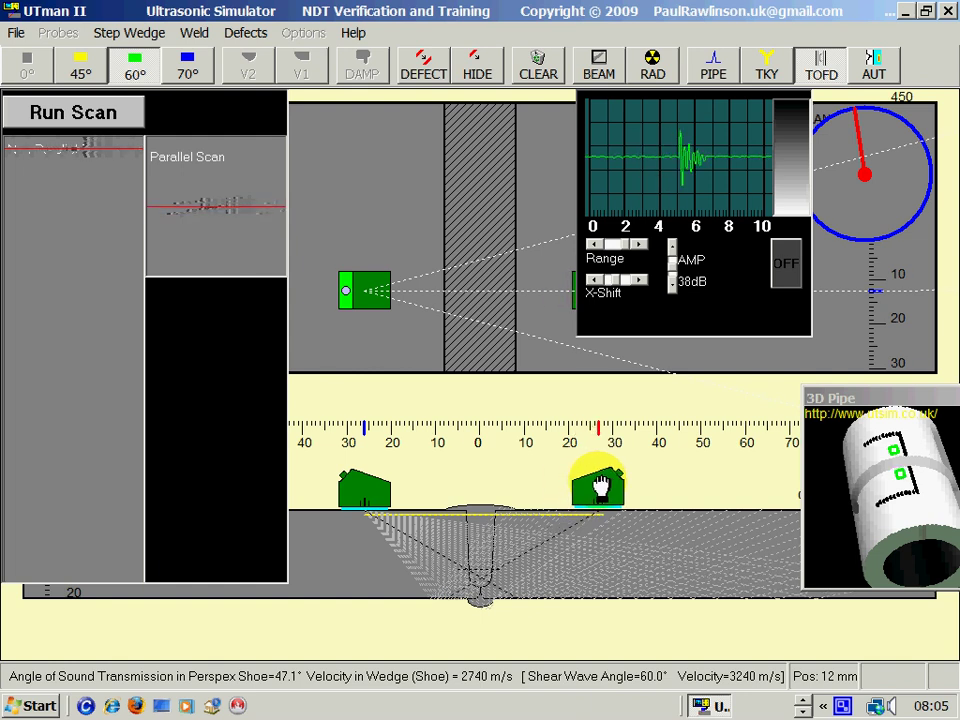
mouse_move(363, 490)
mouse_down()
mouse_move(392, 490)
mouse_move(364, 488)
mouse_up()
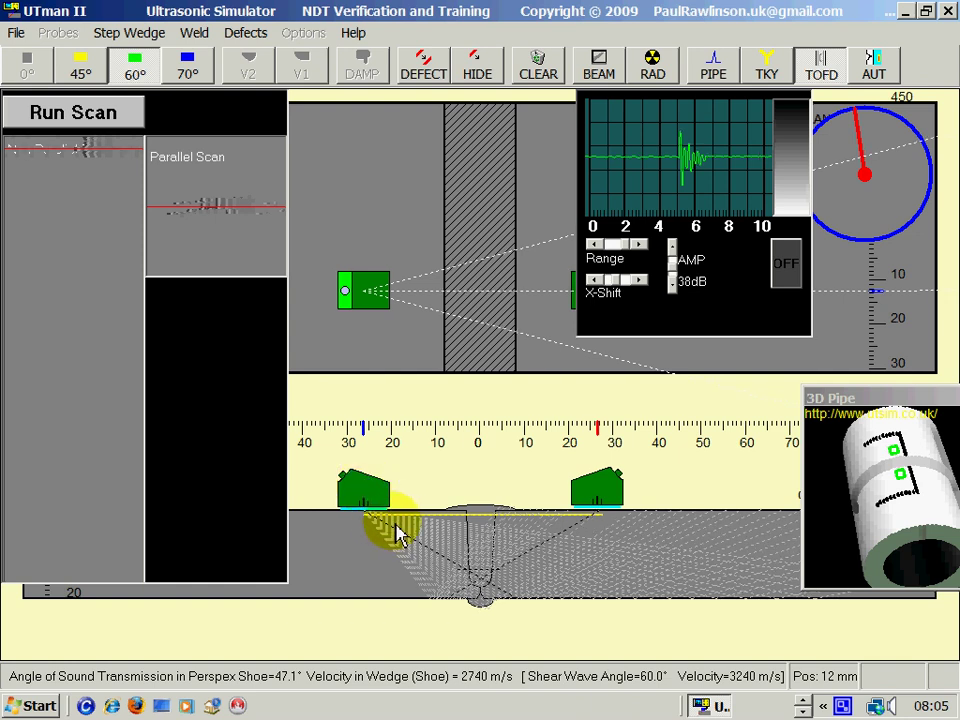
mouse_move(600, 503)
mouse_down()
mouse_move(608, 490)
mouse_move(590, 490)
mouse_up()
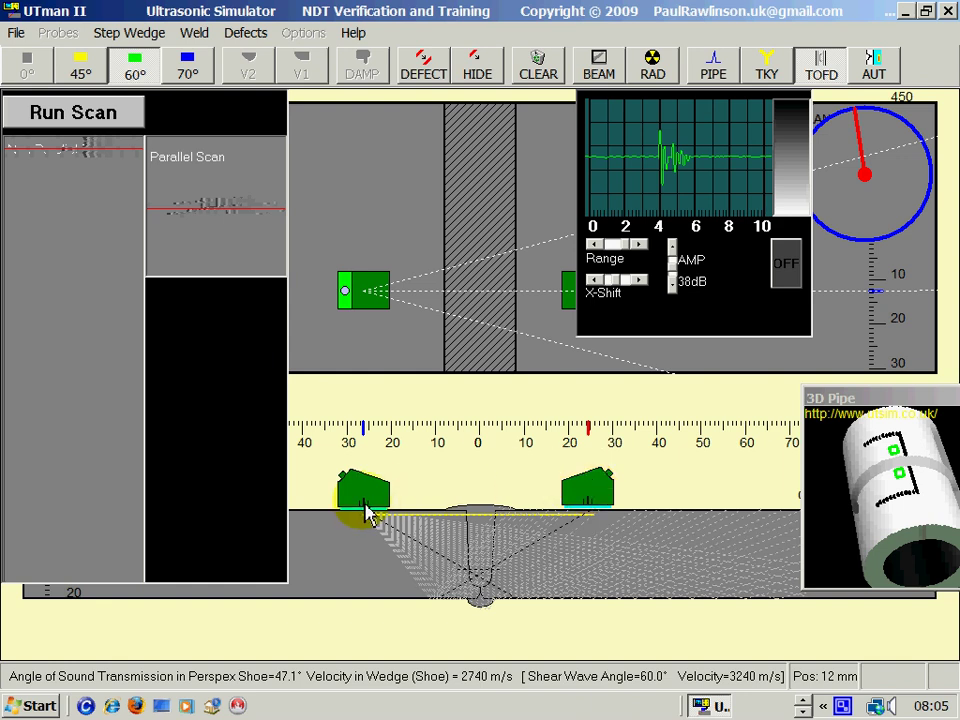
mouse_move(369, 514)
mouse_down()
mouse_move(390, 506)
mouse_move(376, 503)
mouse_up()
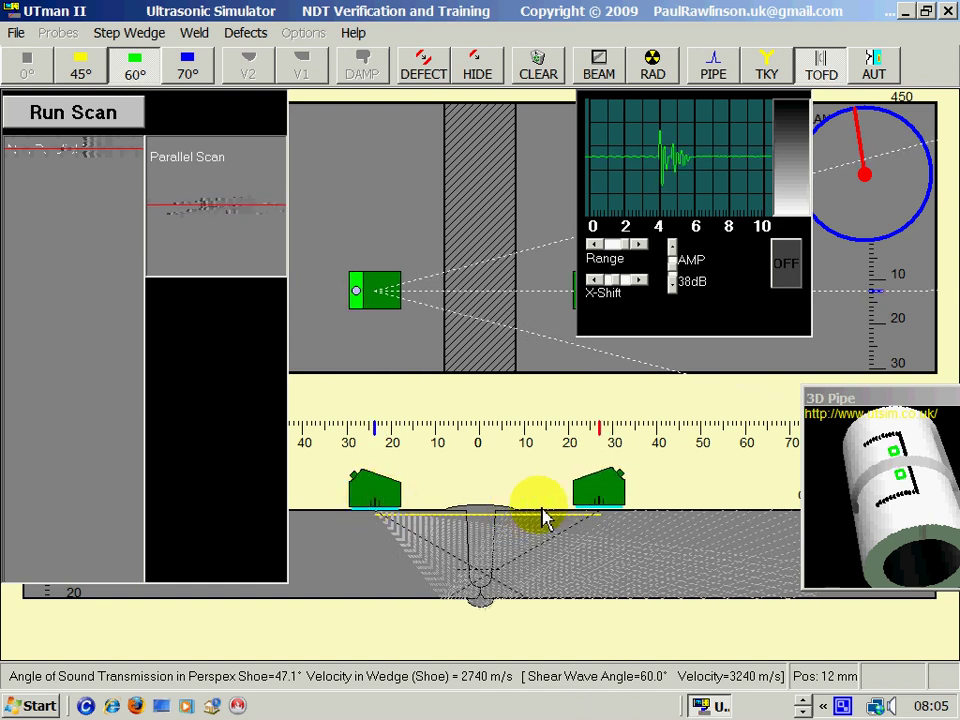
mouse_move(583, 497)
mouse_down()
mouse_move(574, 497)
mouse_move(587, 497)
mouse_up()
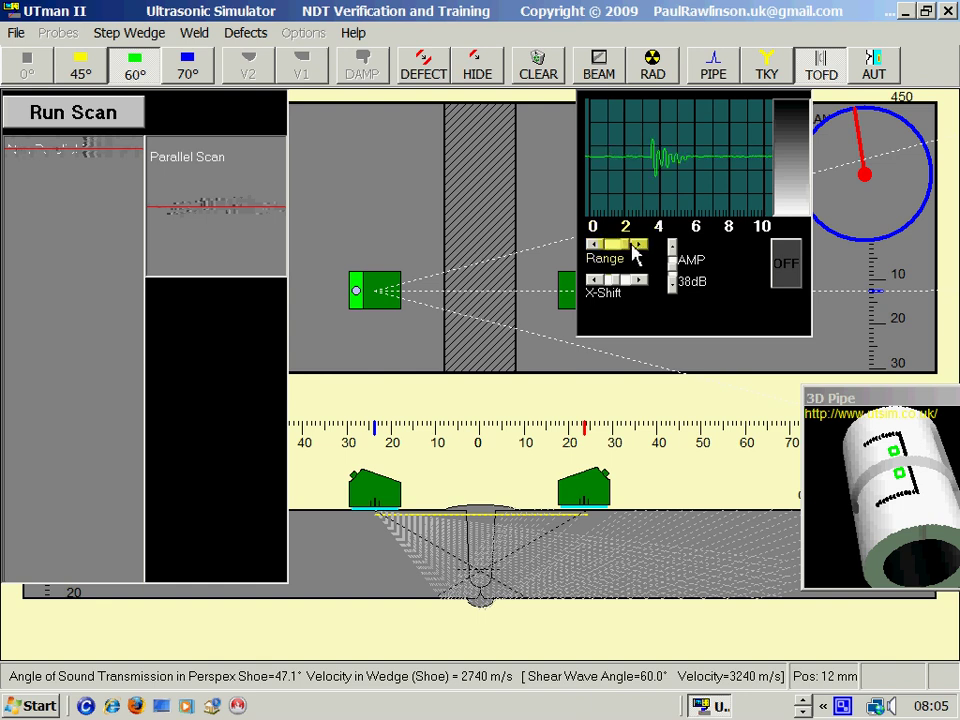
Shift the A-scan to put the lateral wave near 1 and back wall near 8, with gain at 46 dB.
drag(597, 285, 606, 290)
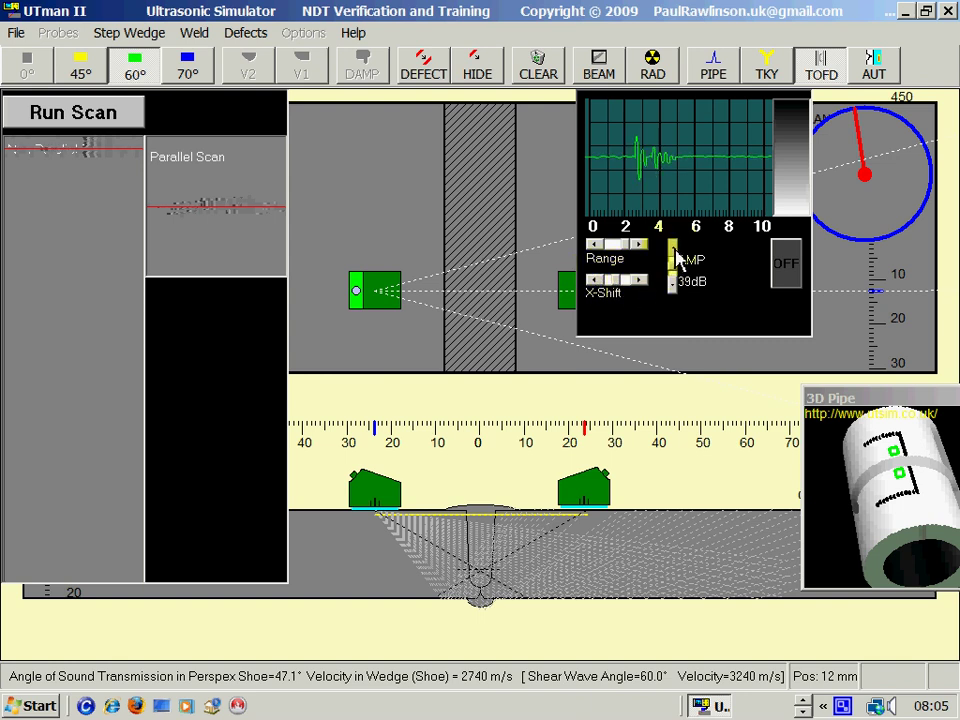
scroll(644, 286, down, 10)
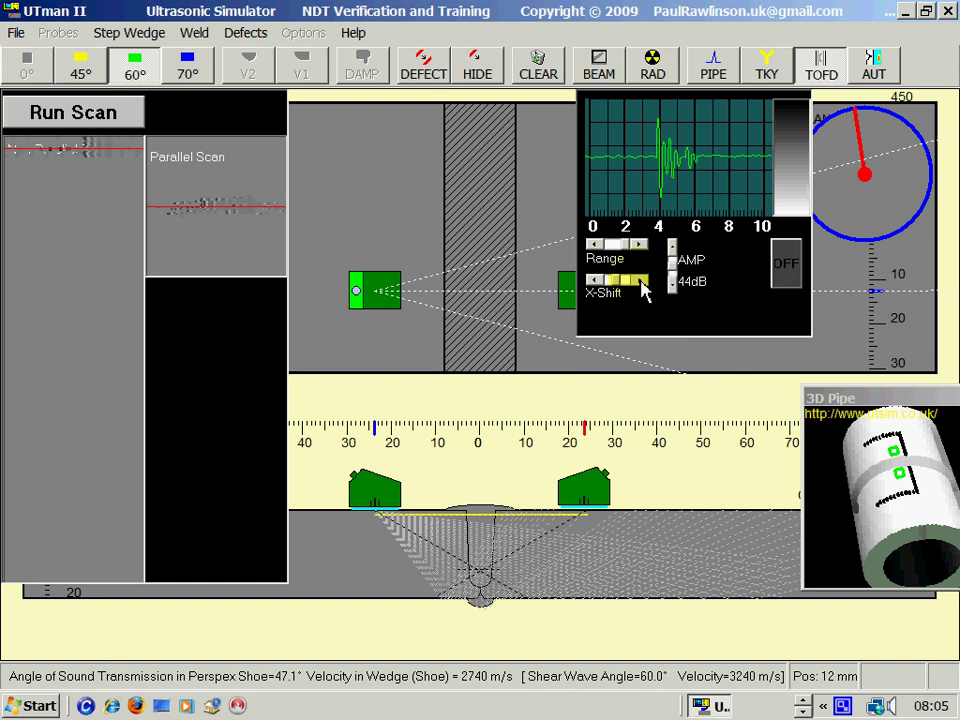
drag(644, 286, 630, 290)
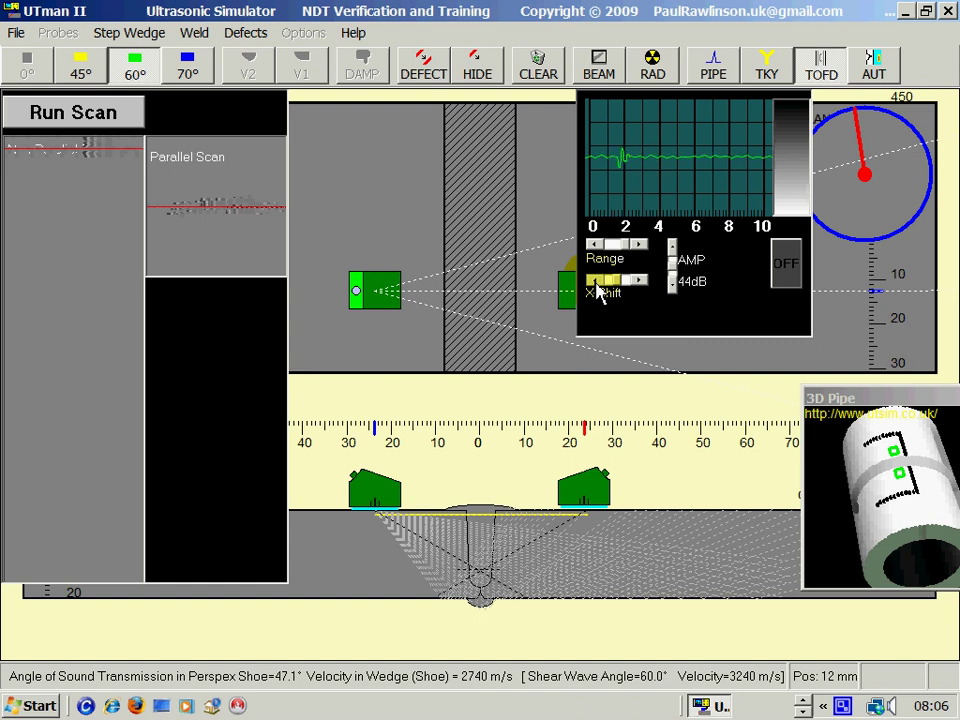
drag(597, 288, 628, 276)
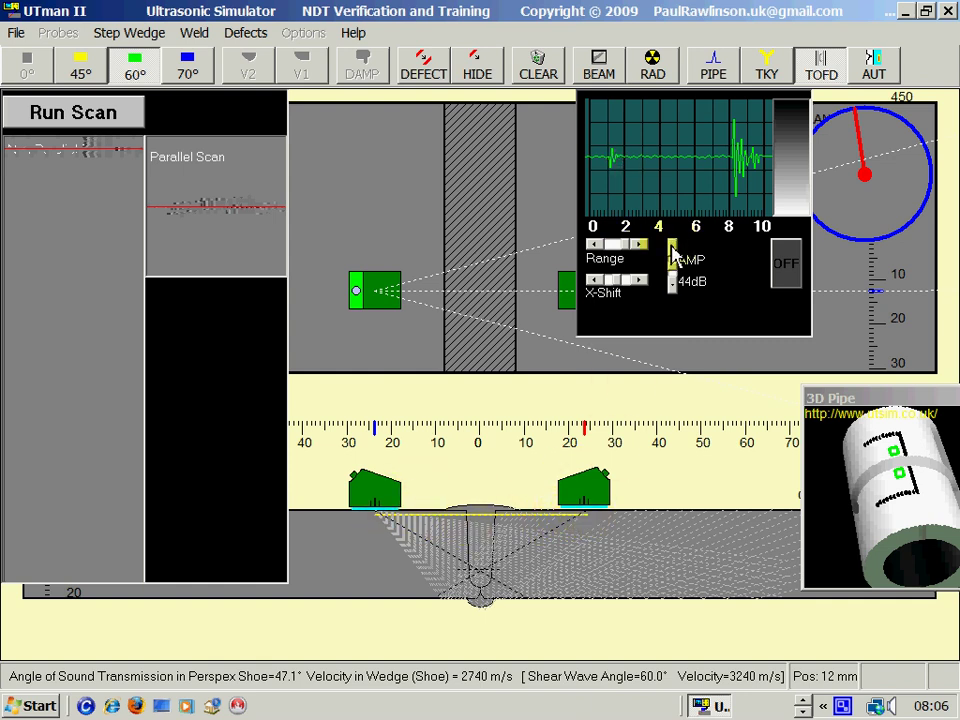
drag(673, 253, 678, 278)
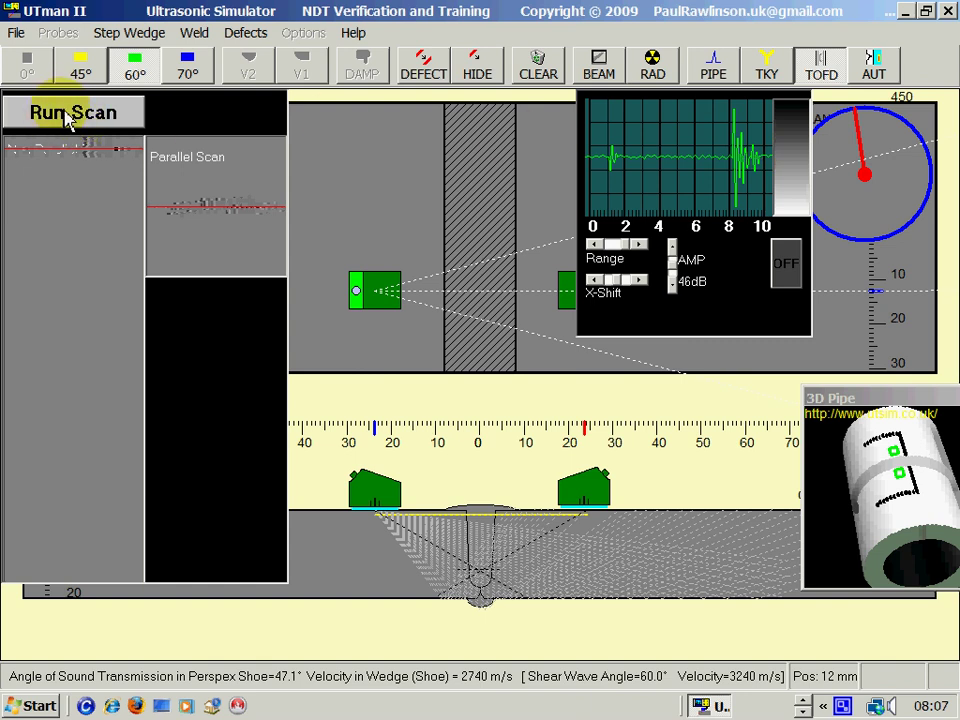
Run the TOFD scan around the pipe and stop it at about 412 mm.
click(68, 117)
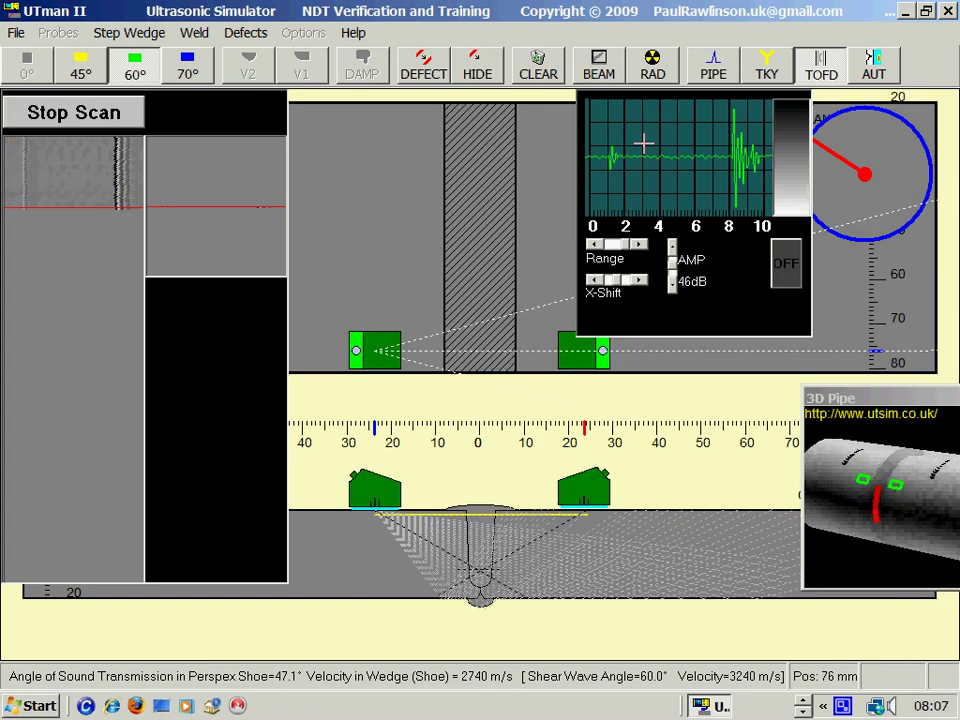
drag(728, 306, 712, 337)
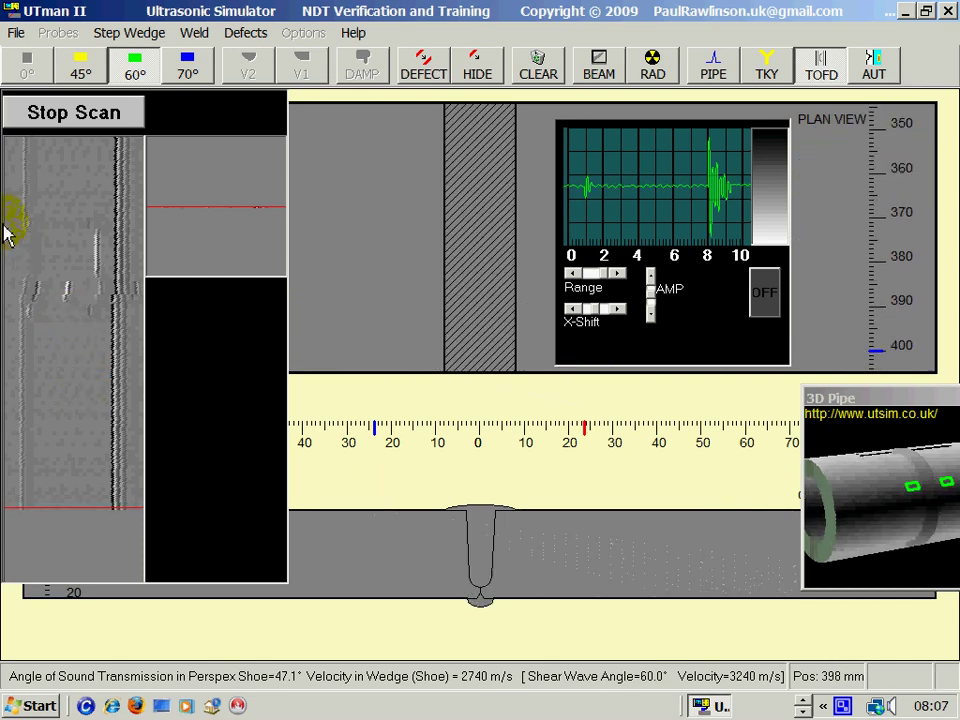
click(75, 112)
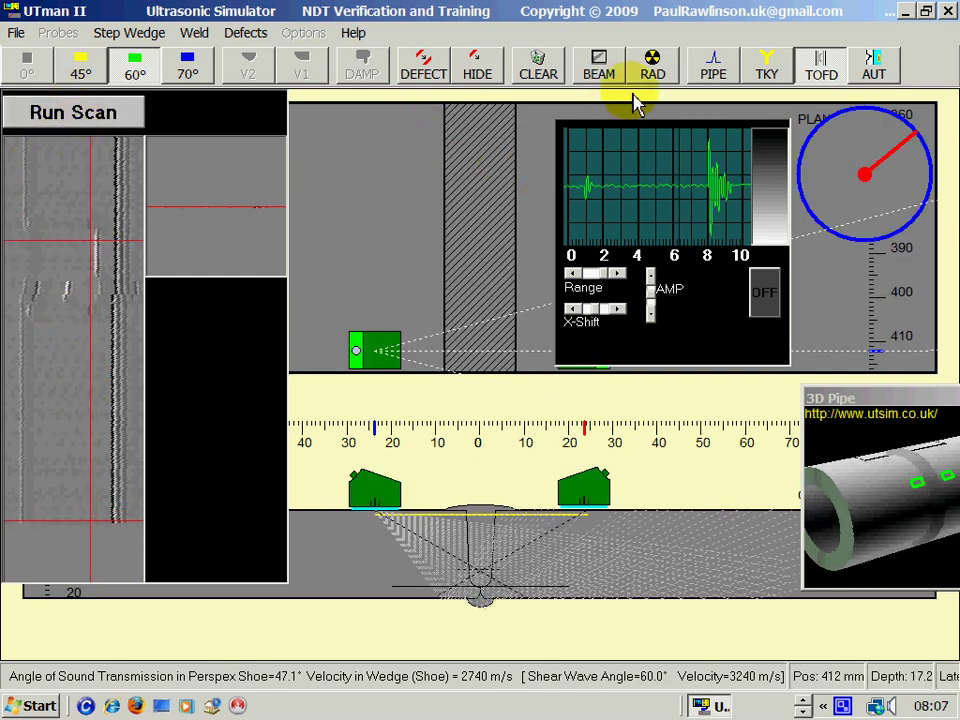
Open the defect editor and erase all existing weld defects.
click(440, 70)
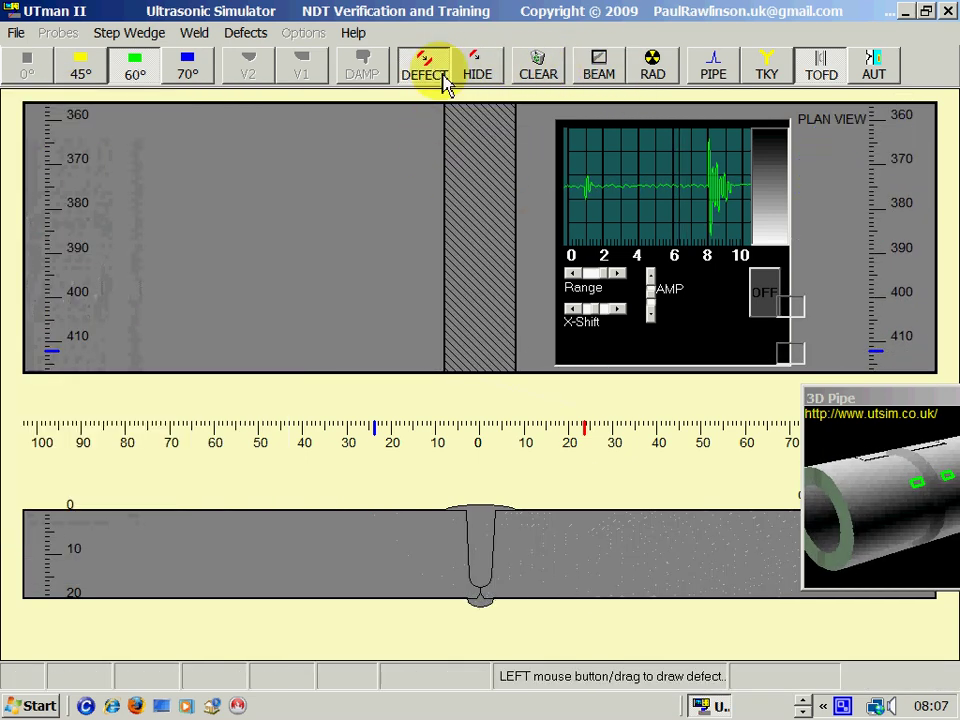
click(677, 590)
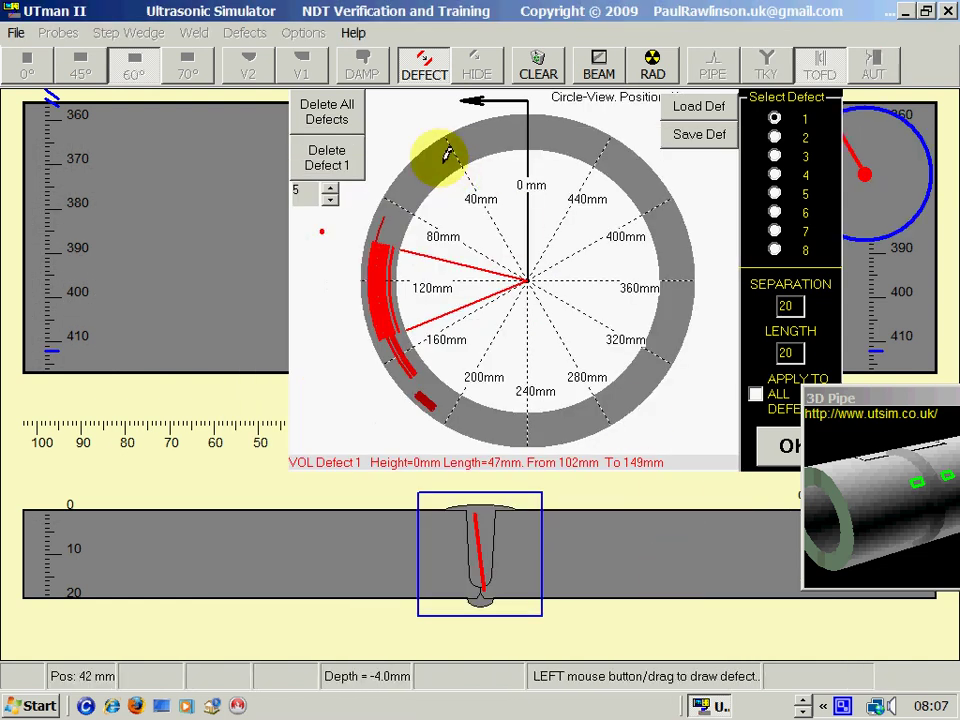
click(325, 116)
click(457, 417)
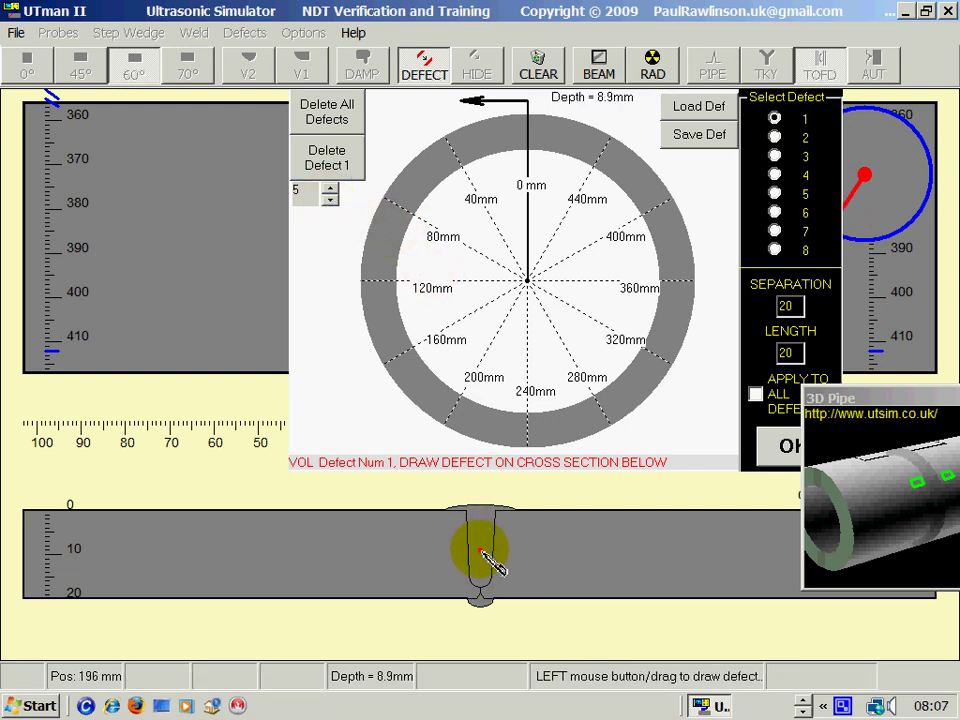
Draw defects 2, 3 and 4 in the weld cross-section, then return to the scan view.
click(775, 137)
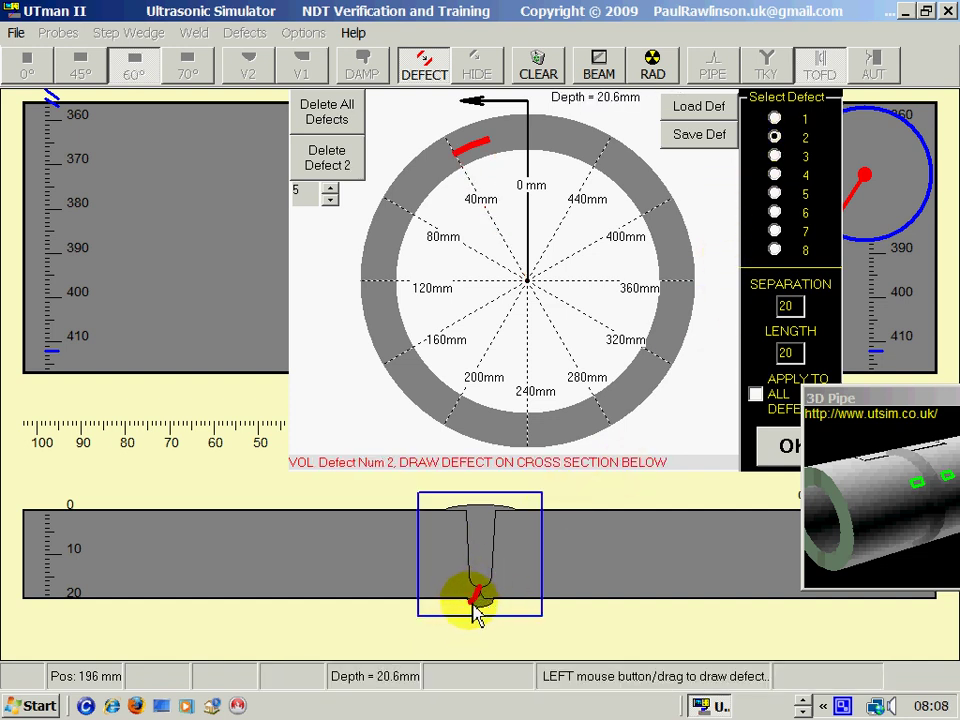
click(476, 614)
click(776, 157)
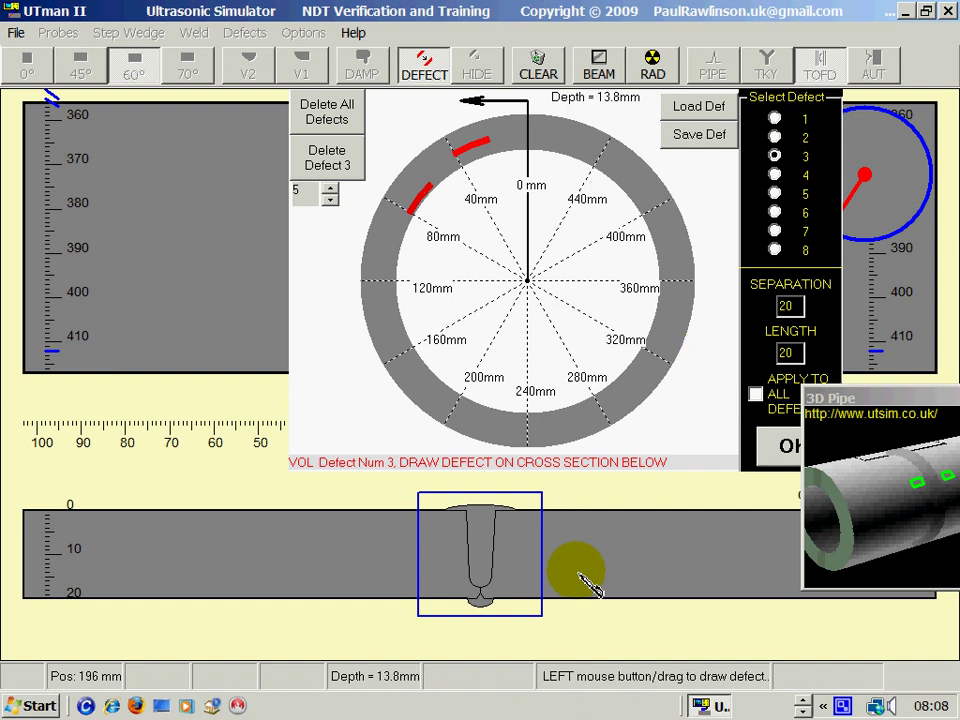
drag(515, 508, 508, 524)
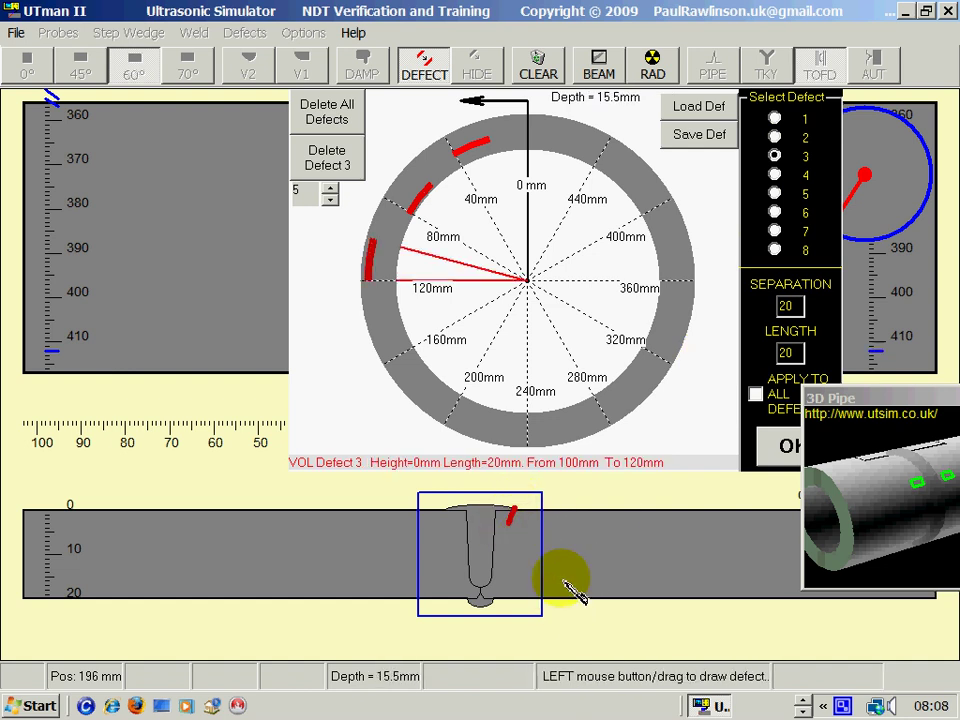
click(776, 176)
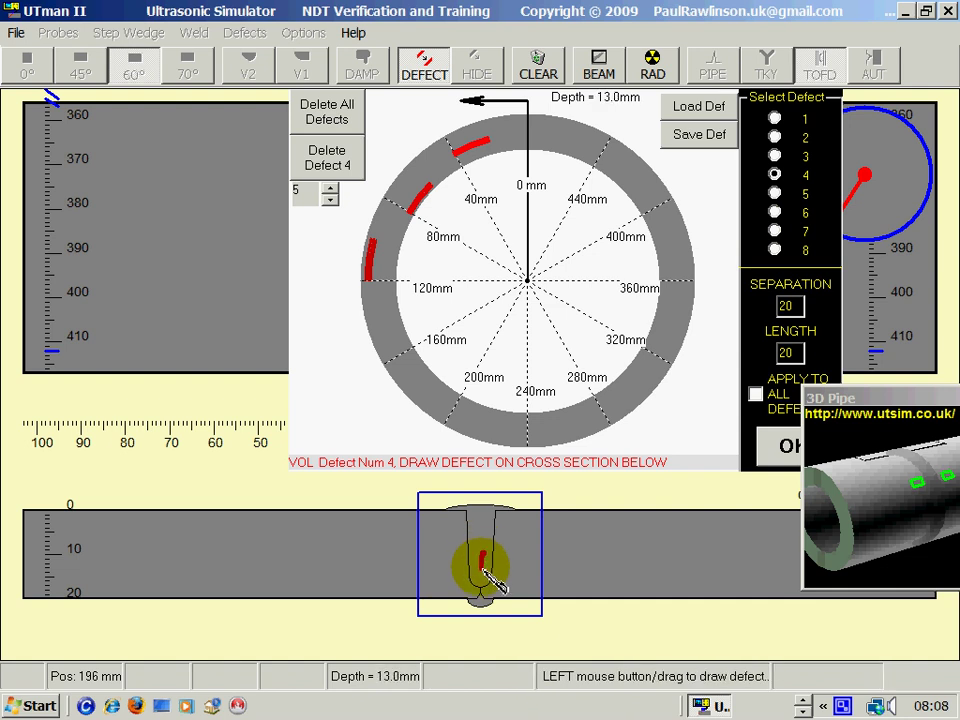
drag(486, 579, 490, 582)
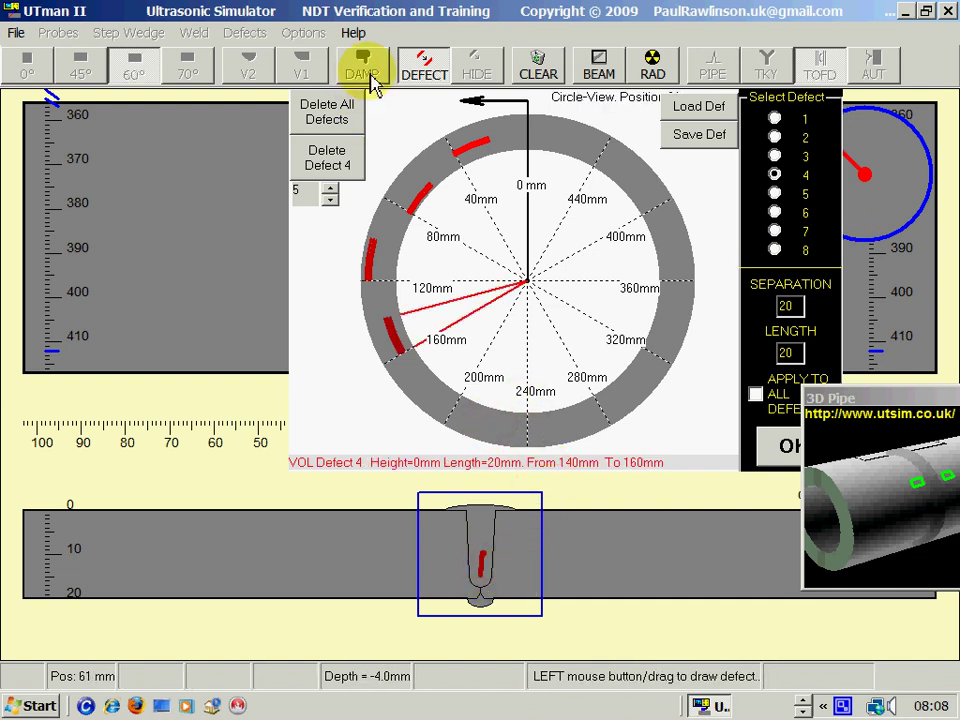
click(420, 70)
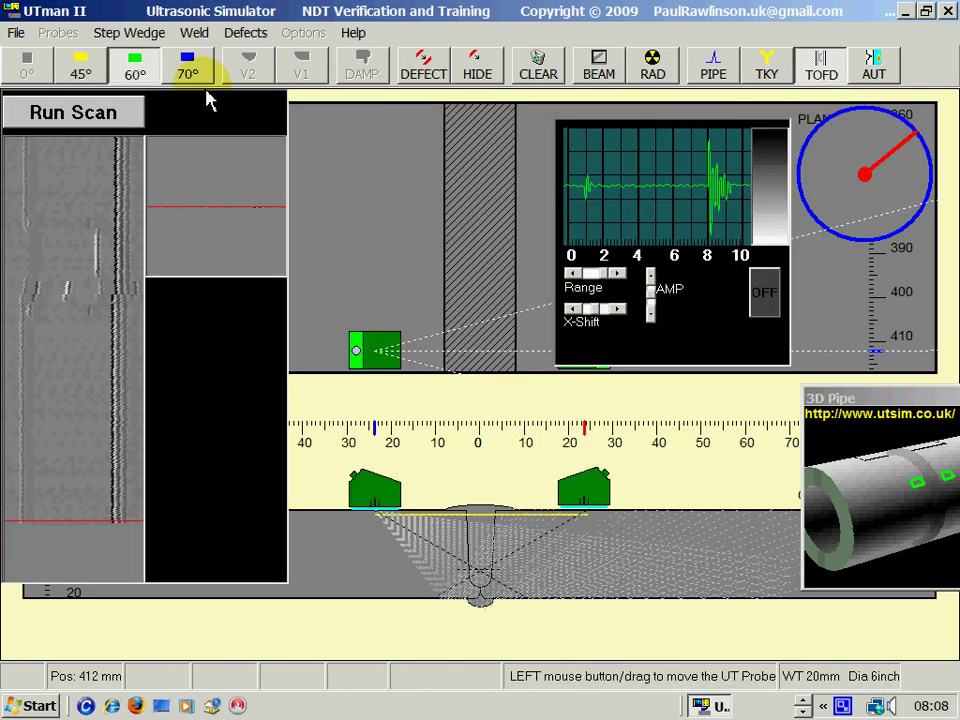
Run and stop the TOFD scan, then drag the measuring cursor onto the indications.
click(108, 117)
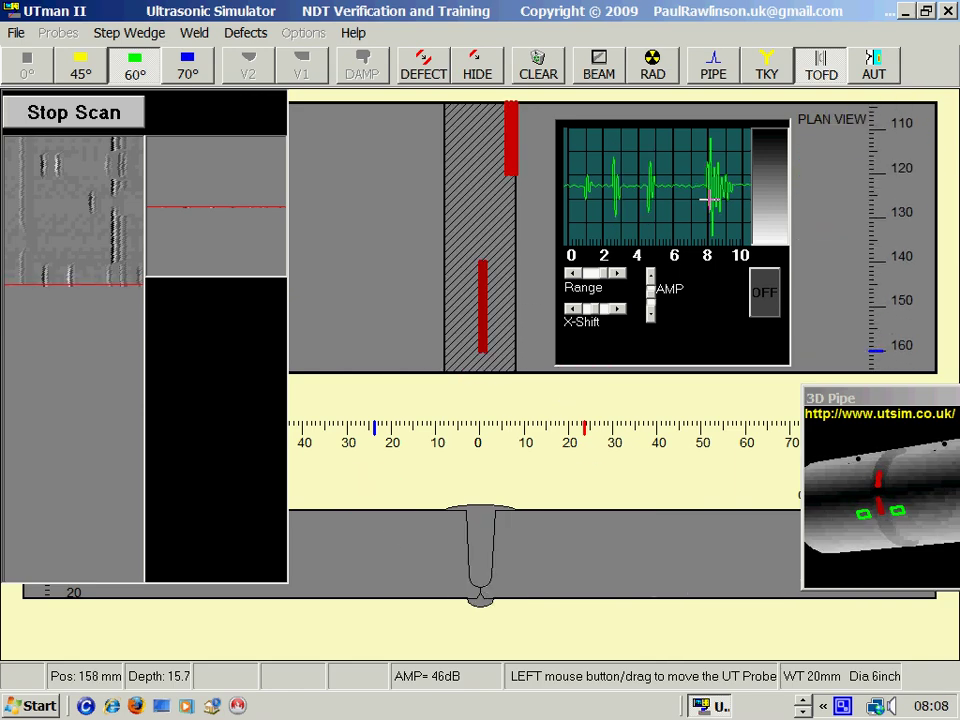
click(58, 116)
drag(118, 195, 24, 155)
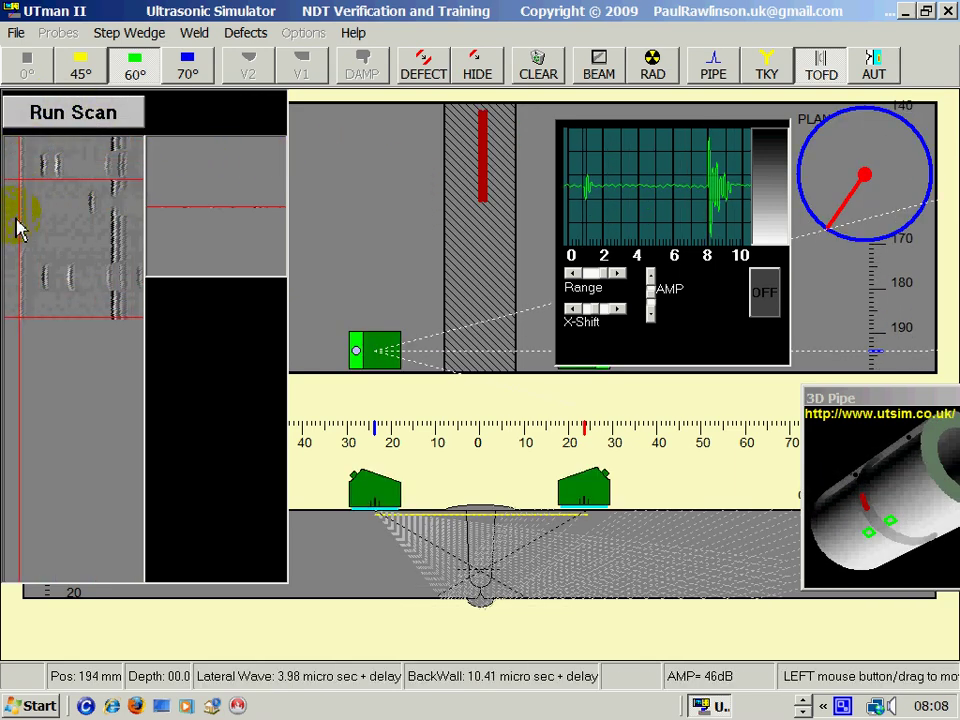
drag(17, 229, 32, 317)
drag(390, 518, 540, 533)
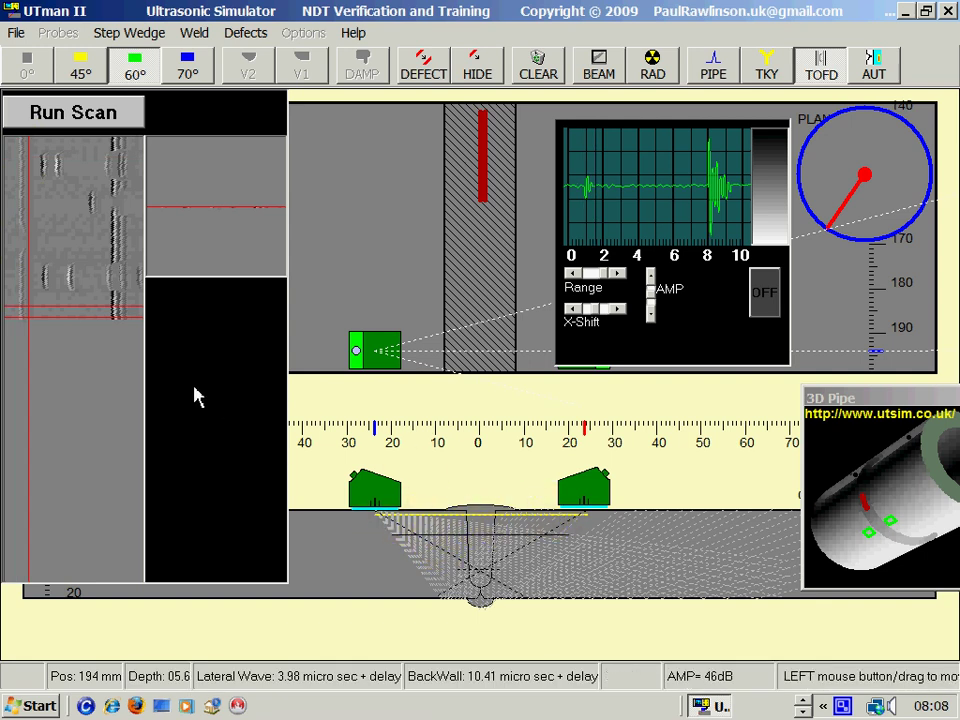
drag(24, 278, 28, 251)
Measure indication depths and move the probe to 26 mm, reading 8.3 mm depth.
drag(610, 524, 517, 527)
drag(32, 274, 21, 241)
click(513, 237)
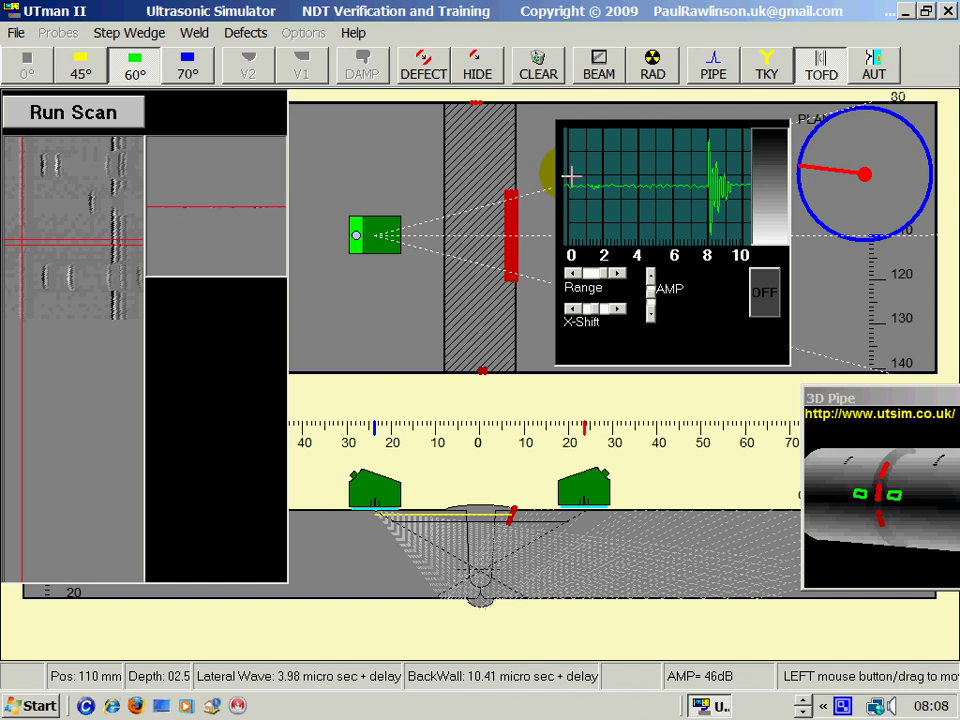
drag(167, 261, 66, 172)
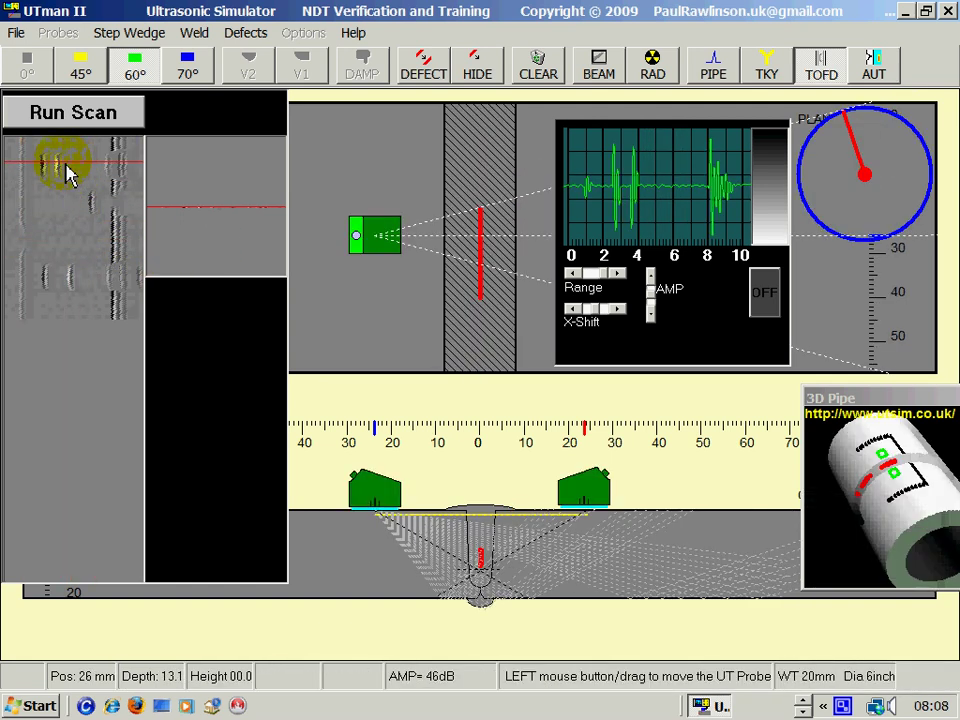
click(371, 262)
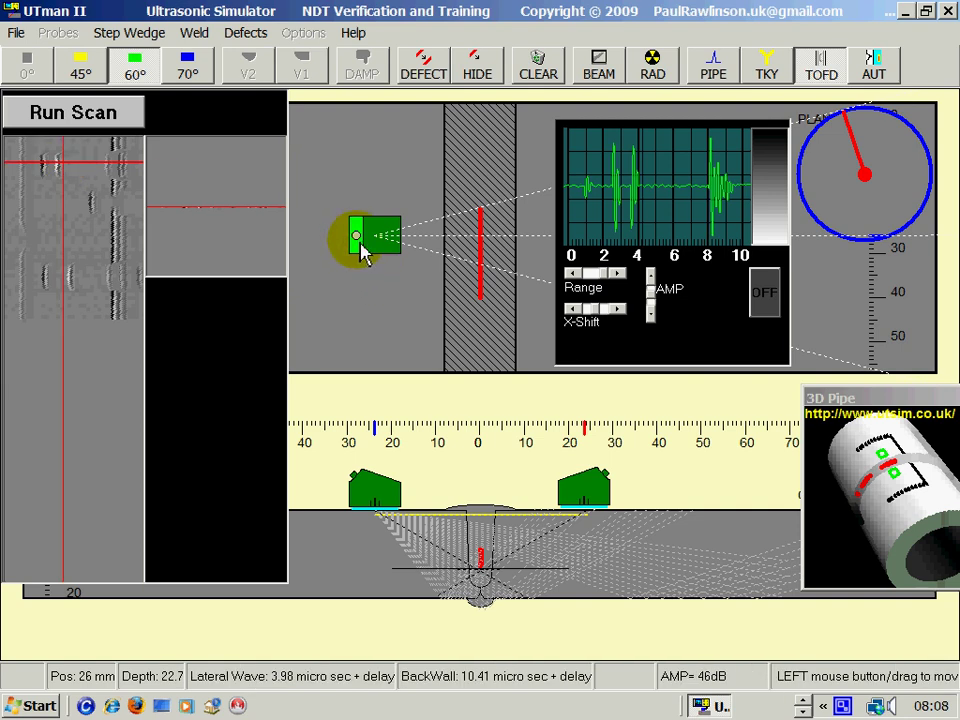
drag(362, 253, 376, 225)
Measure the 26 mm indication and compare its depth in the weld cross-section.
click(44, 166)
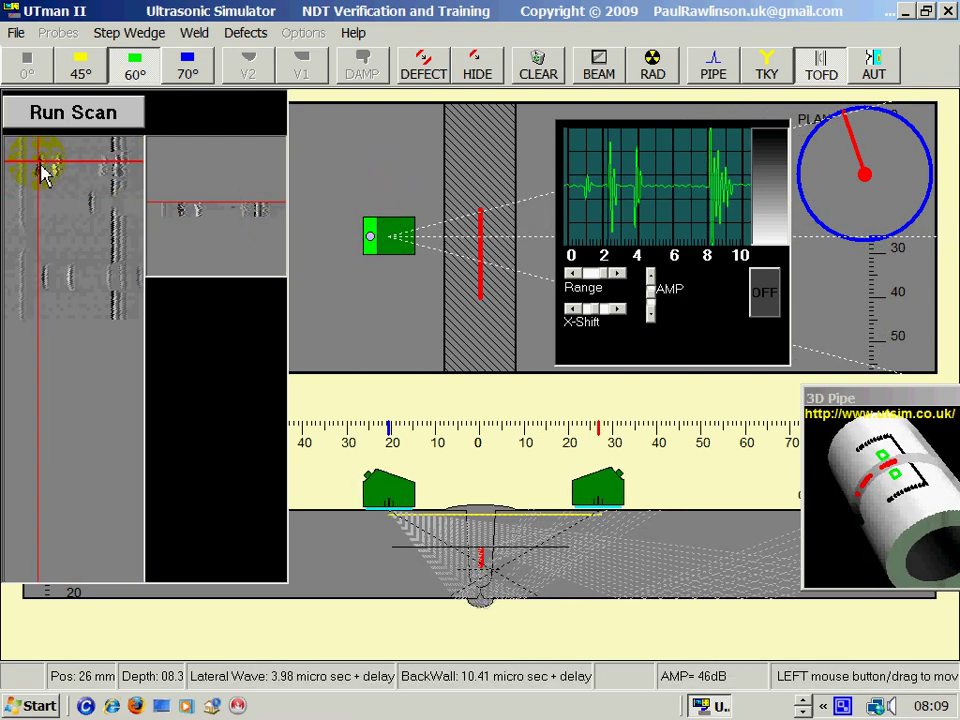
drag(41, 170, 66, 177)
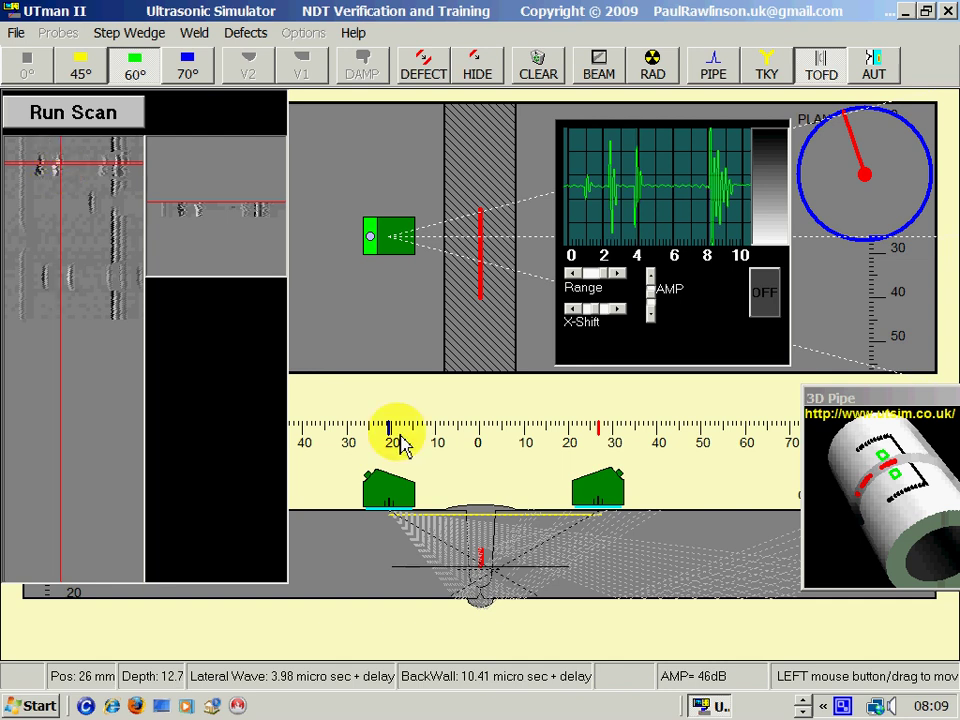
click(502, 606)
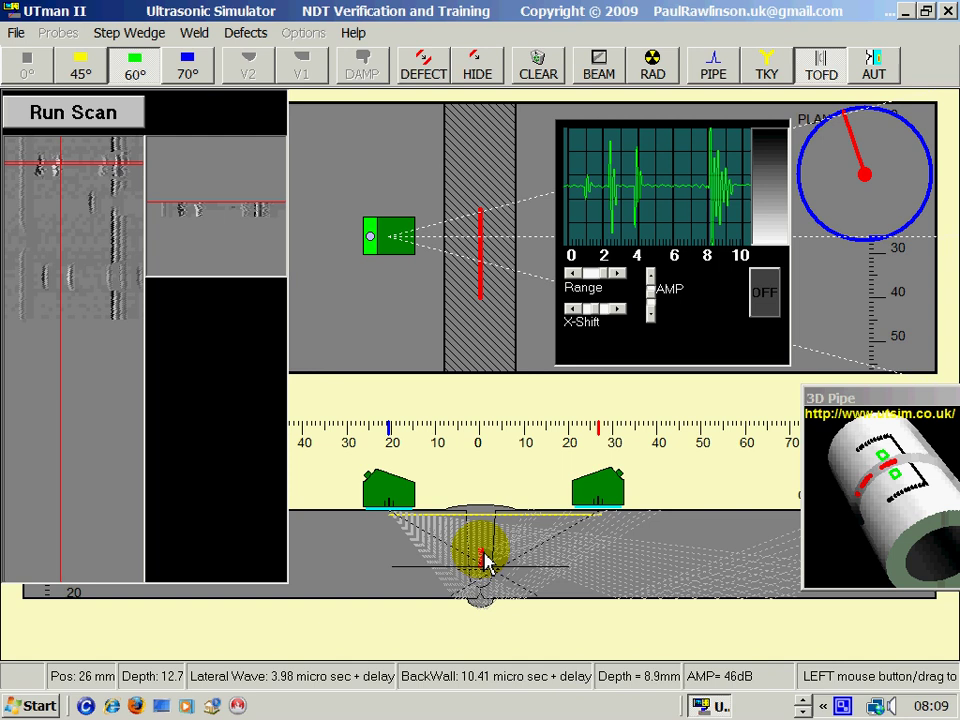
drag(484, 562, 488, 572)
Place the crosshair on the 151 mm indication and compare its depth in the weld.
drag(120, 343, 70, 290)
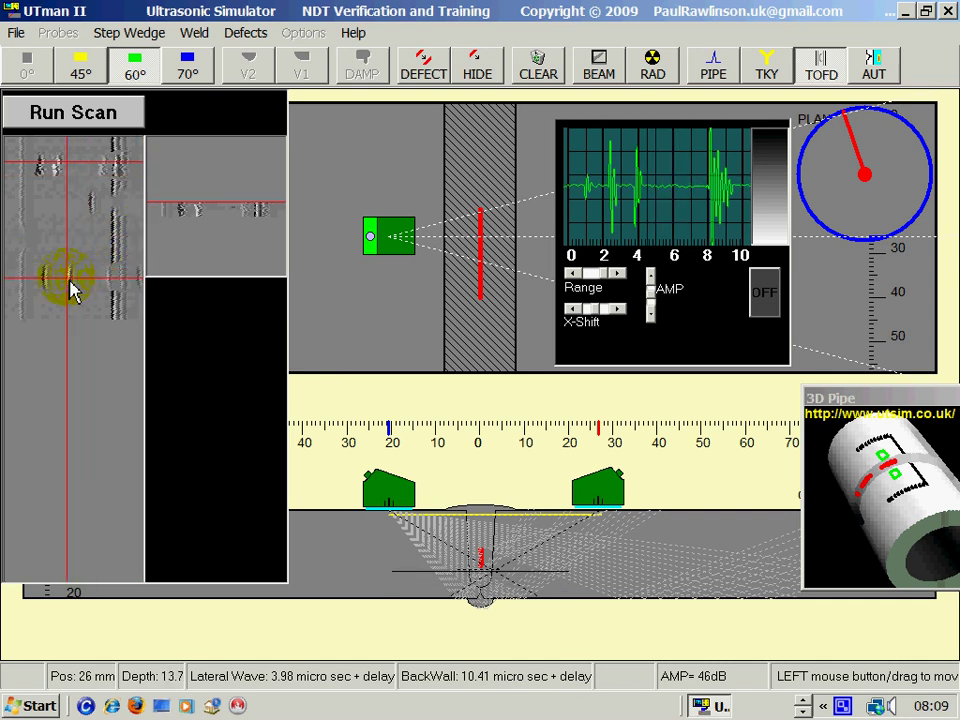
click(70, 290)
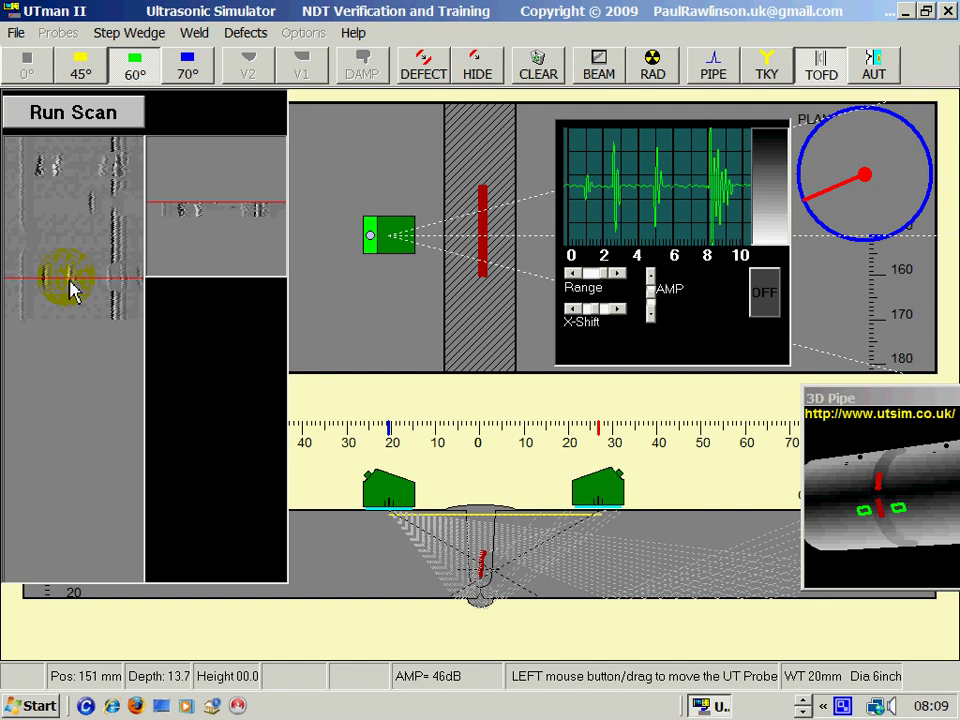
drag(81, 339, 72, 290)
mouse_move(497, 522)
mouse_down()
mouse_move(481, 562)
mouse_move(488, 590)
mouse_up()
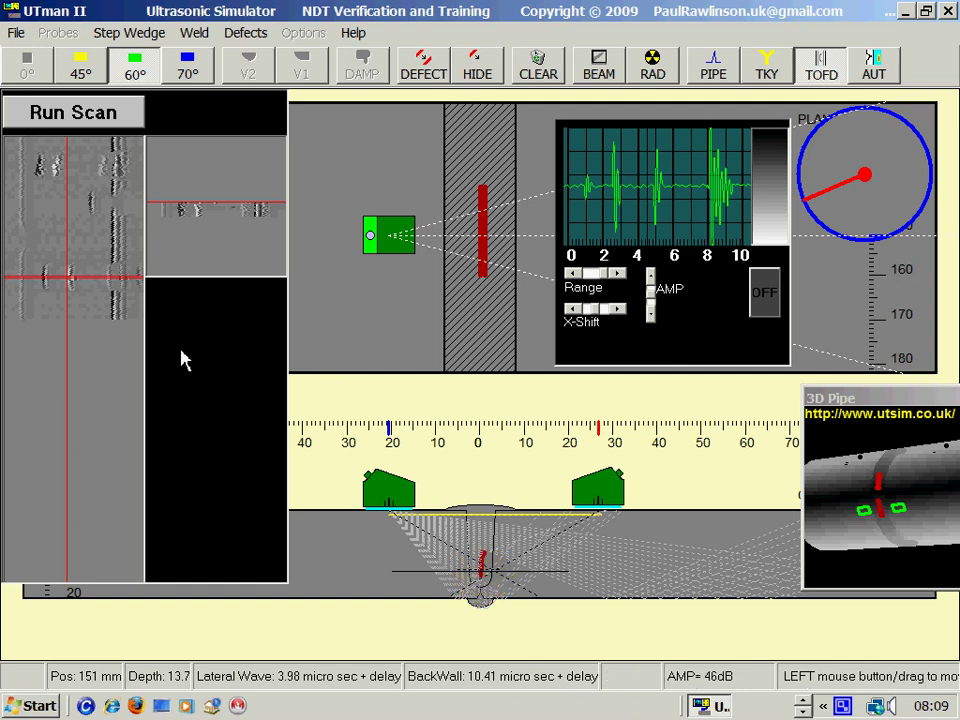
Measure the 67 mm indication's tips, reading about 17.2 mm depth.
drag(58, 214, 62, 213)
click(62, 213)
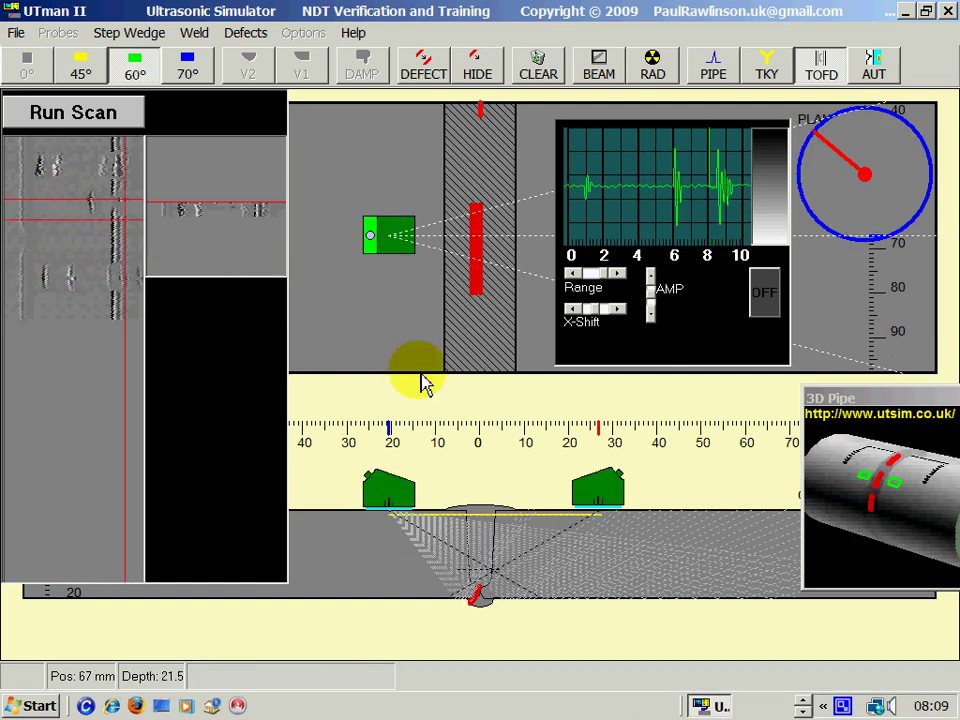
click(489, 588)
click(112, 190)
click(122, 188)
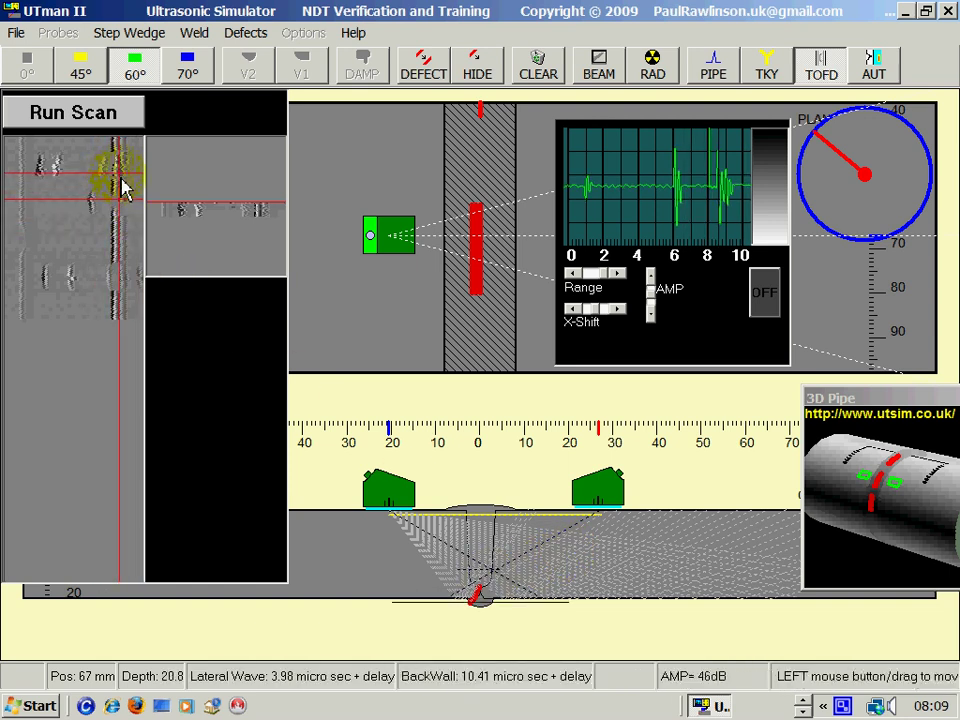
click(118, 201)
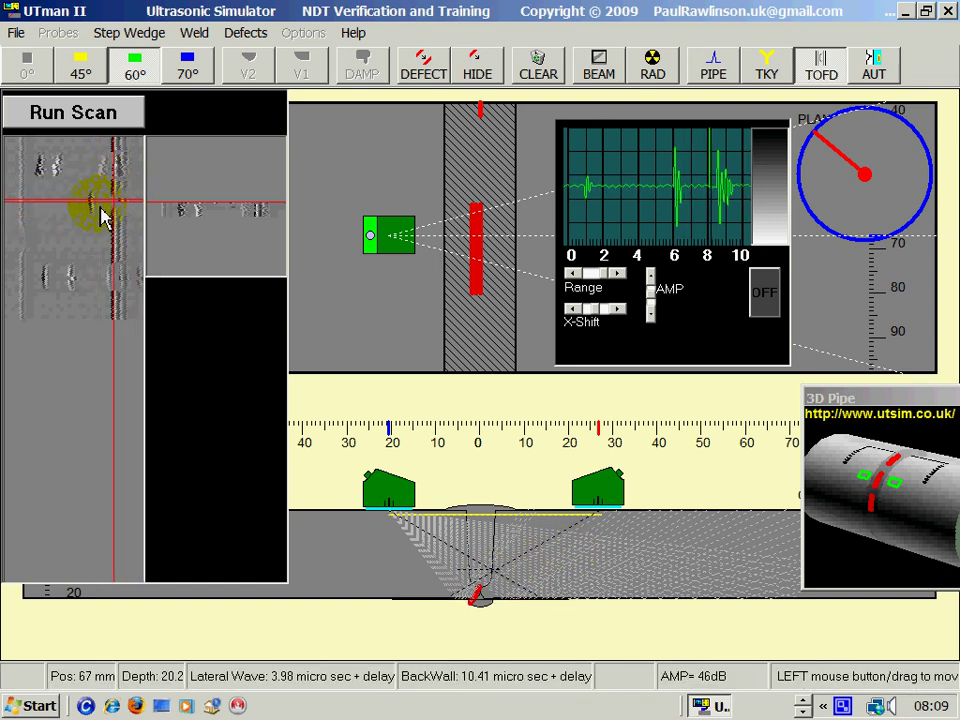
click(92, 212)
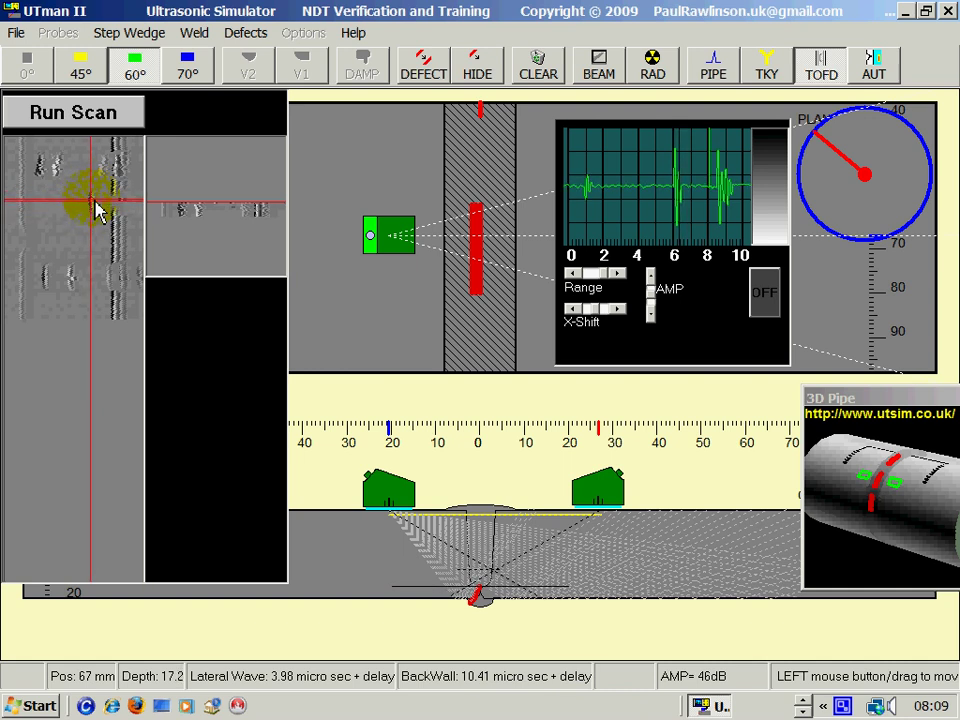
Stop the scan, shift the probe pair left along the ruler, and restart the TOFD scan.
click(90, 120)
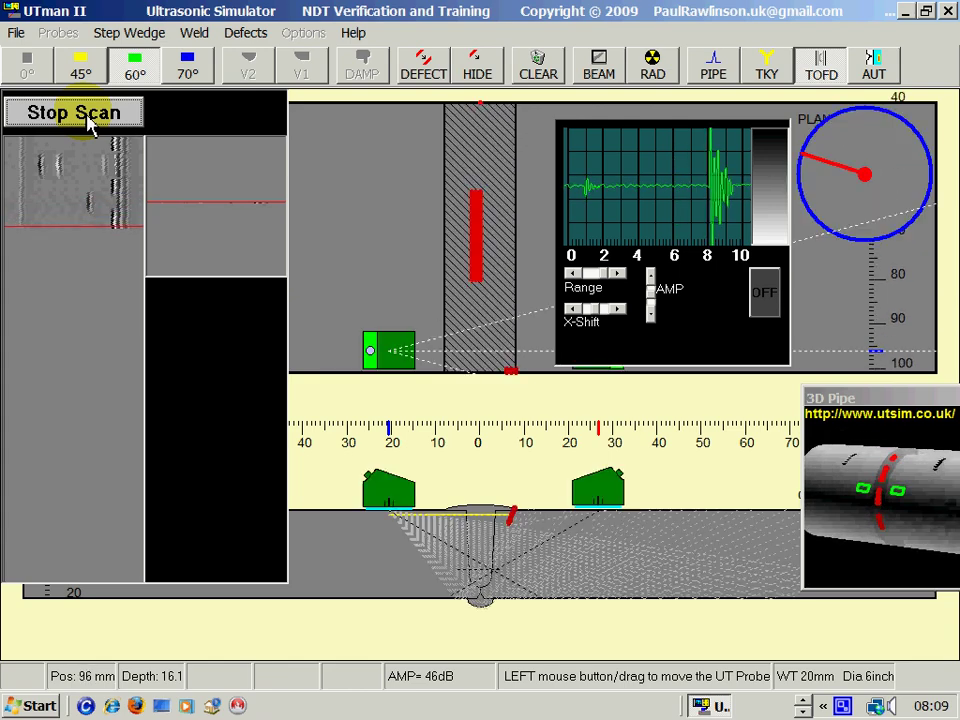
click(88, 115)
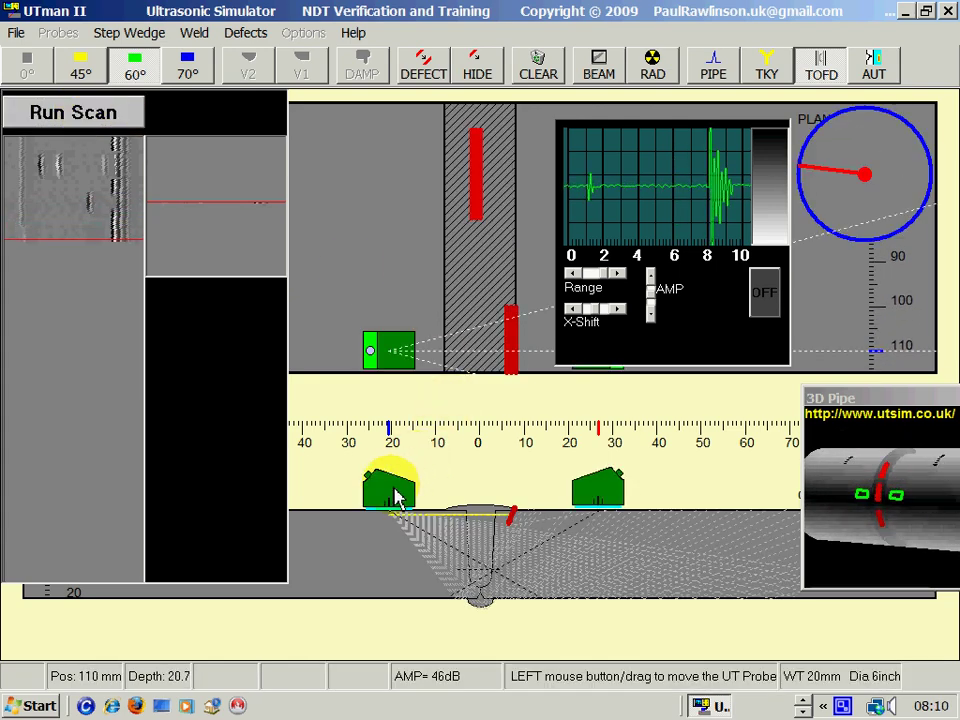
mouse_move(397, 498)
mouse_down()
mouse_move(360, 490)
mouse_move(379, 490)
mouse_up()
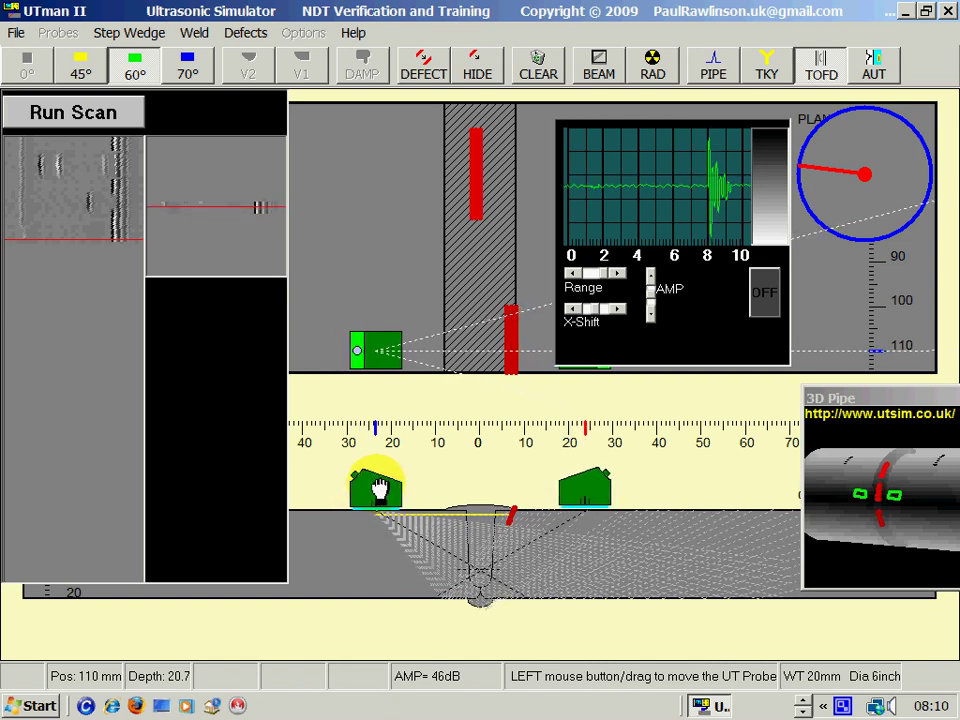
click(105, 170)
click(66, 134)
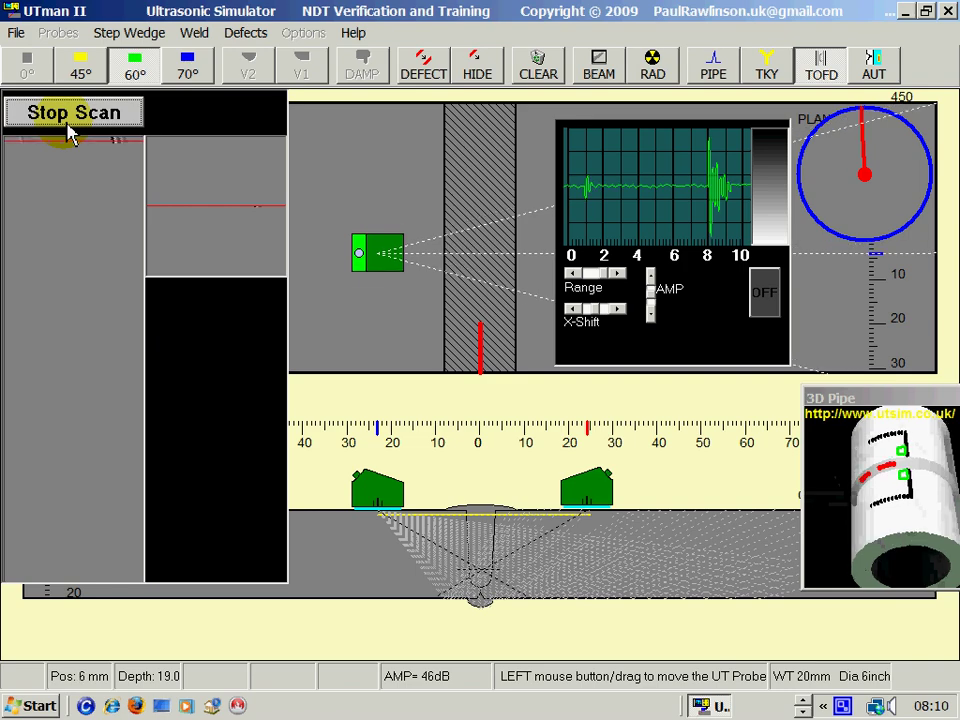